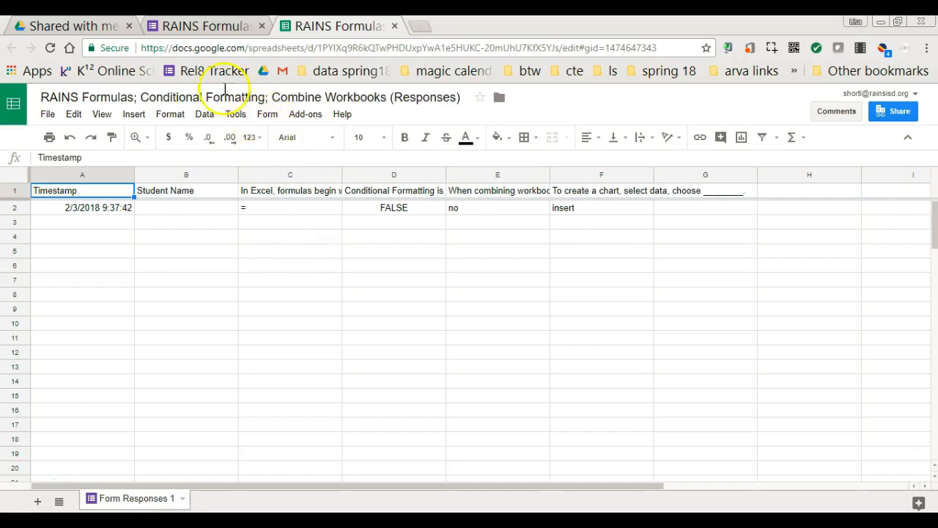
# Search the Sheets add-on store for "flubaroo" from the form's responses spreadsheet
pyautogui.click(184, 28)
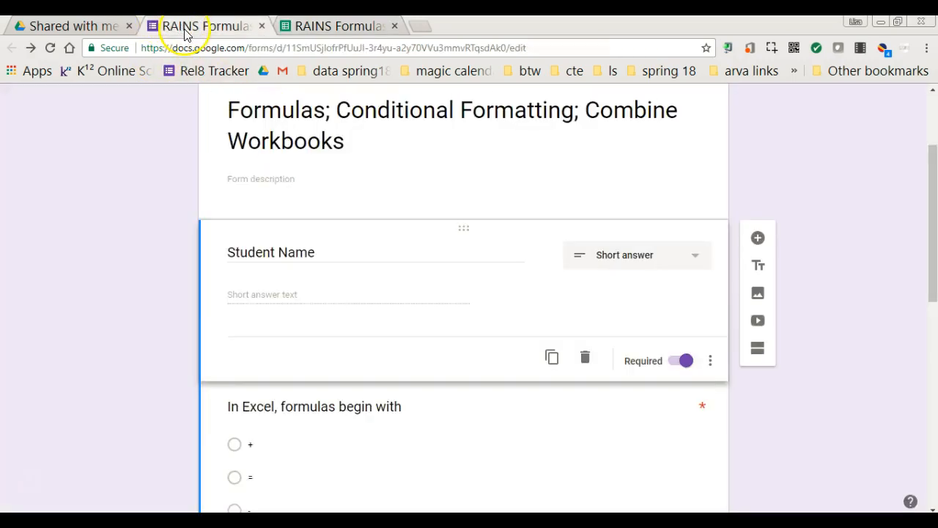
pyautogui.click(311, 30)
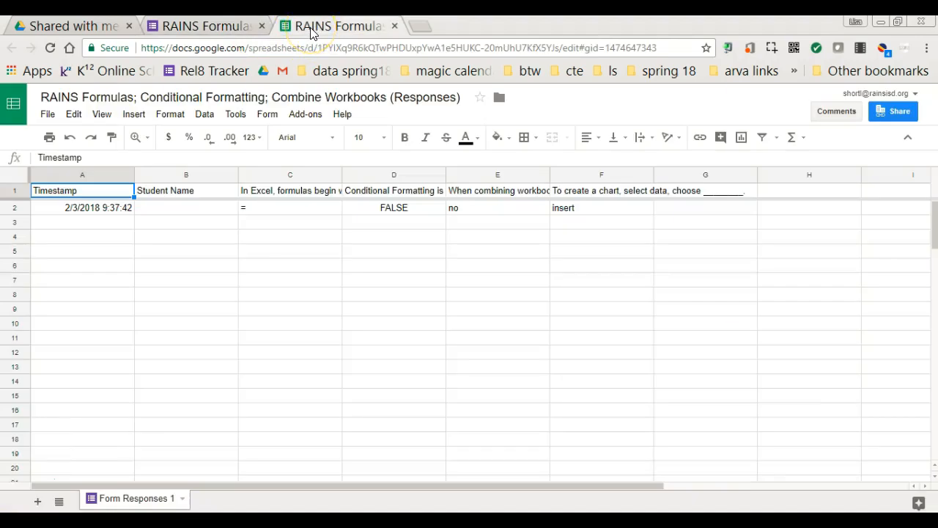
pyautogui.click(305, 115)
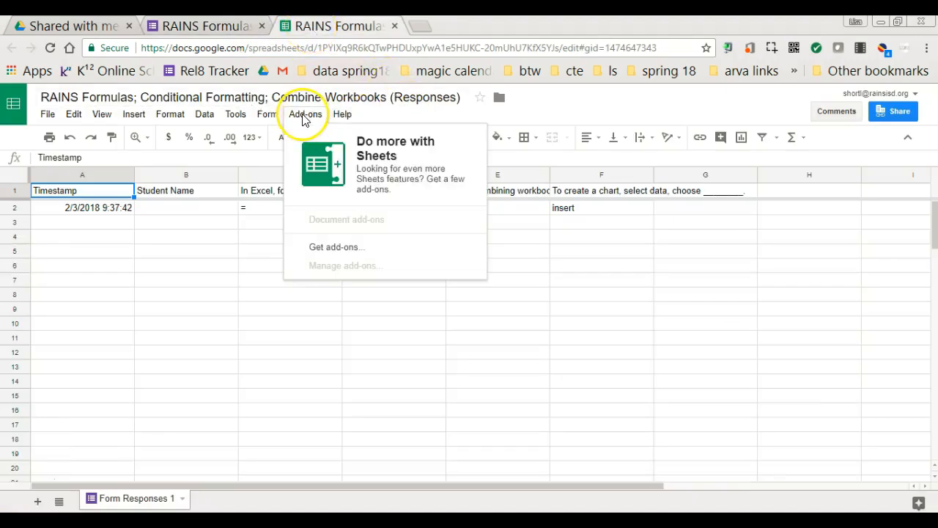
pyautogui.click(358, 258)
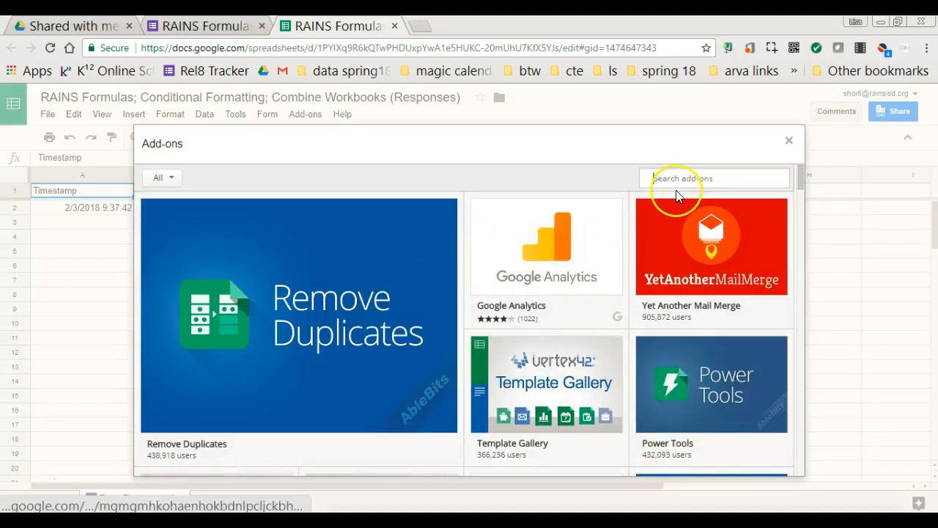
pyautogui.click(667, 180)
pyautogui.write('flubaroo')
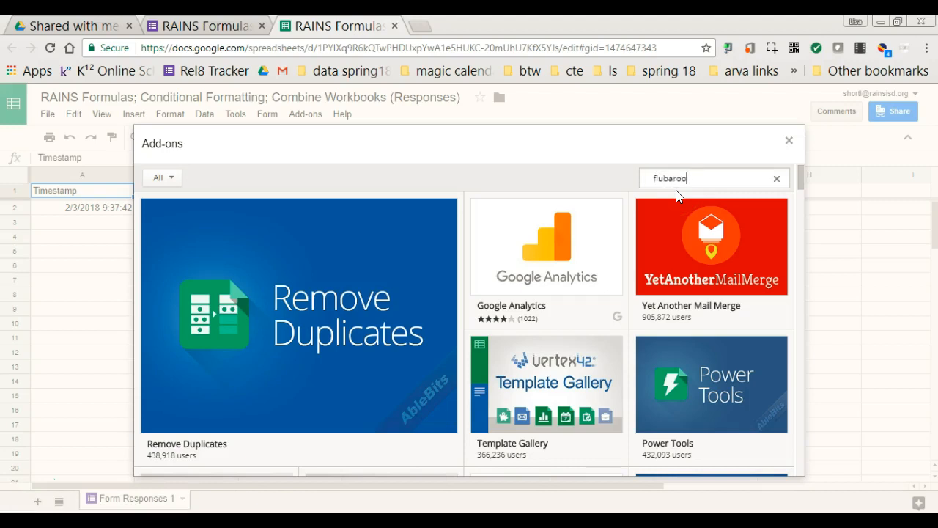
pyautogui.press('Return')
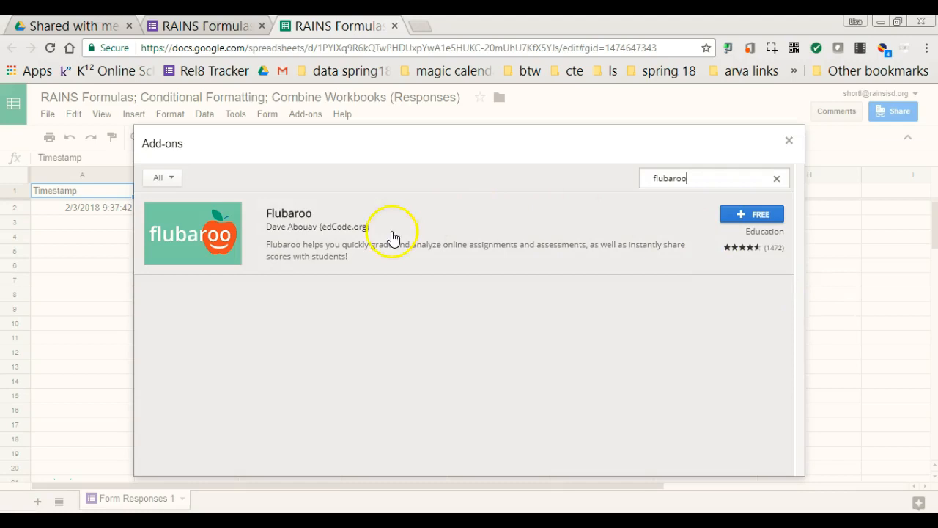
# Install the free Flubaroo add-on, granting it the requested permissions with the school account, and close its welcome notification
pyautogui.click(775, 216)
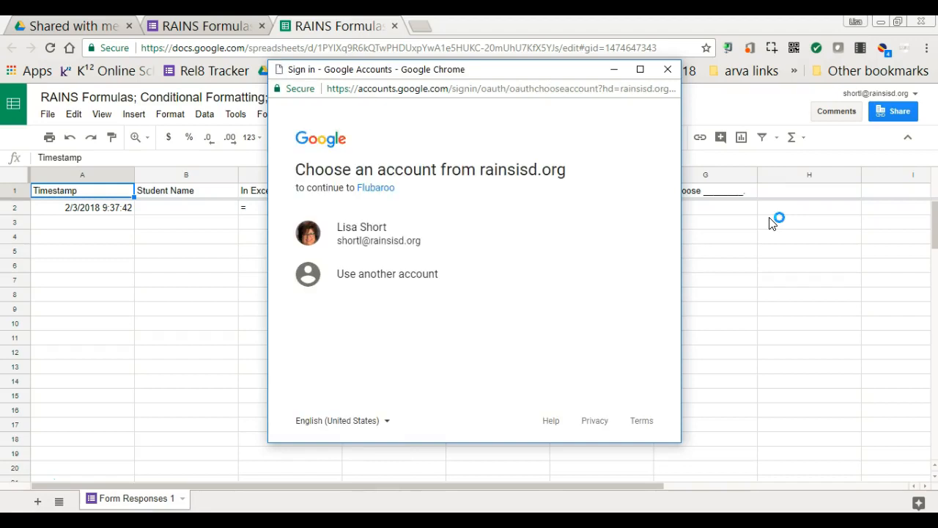
pyautogui.click(344, 242)
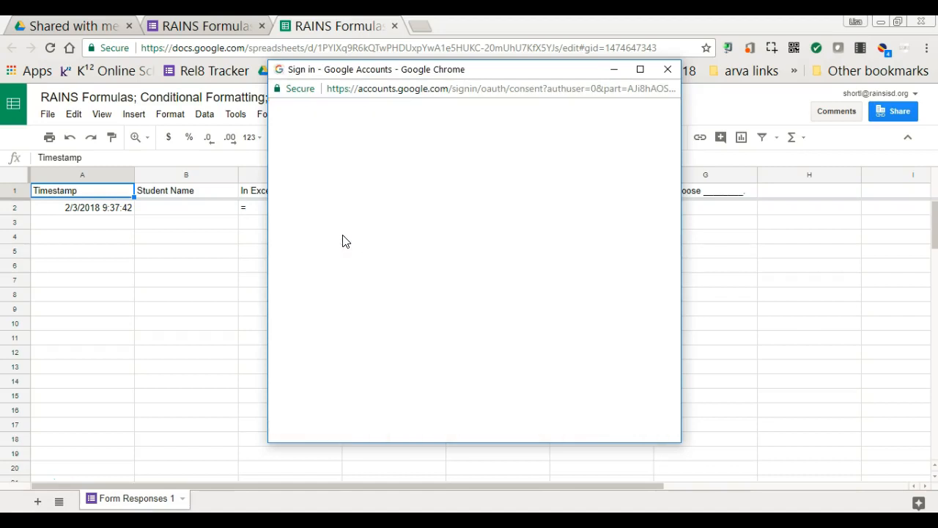
pyautogui.scroll(-3, 455, 224)
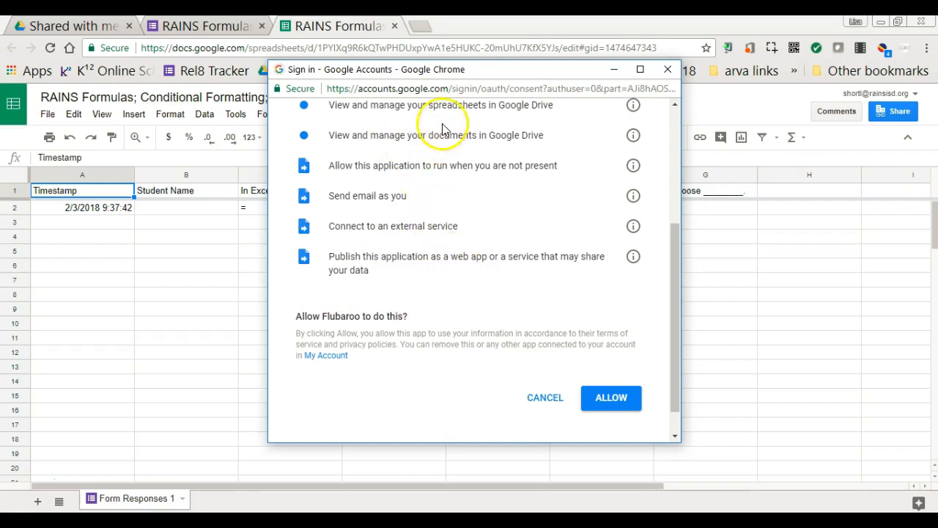
pyautogui.scroll(3, 452, 253)
pyautogui.scroll(-3, 396, 238)
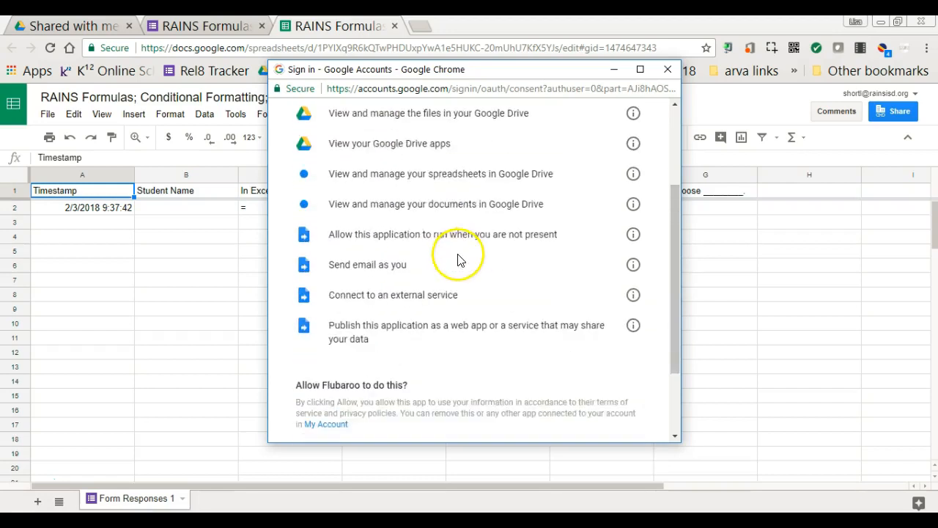
pyautogui.click(608, 403)
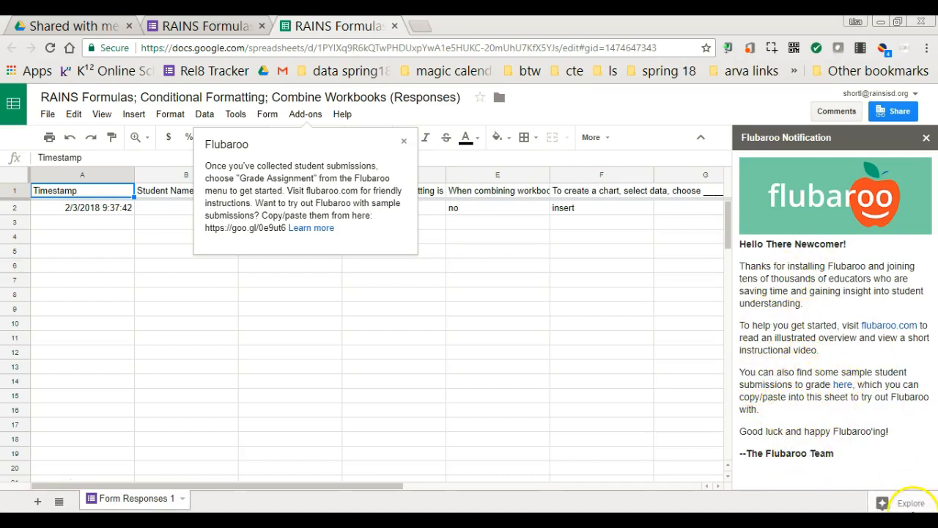
pyautogui.click(926, 138)
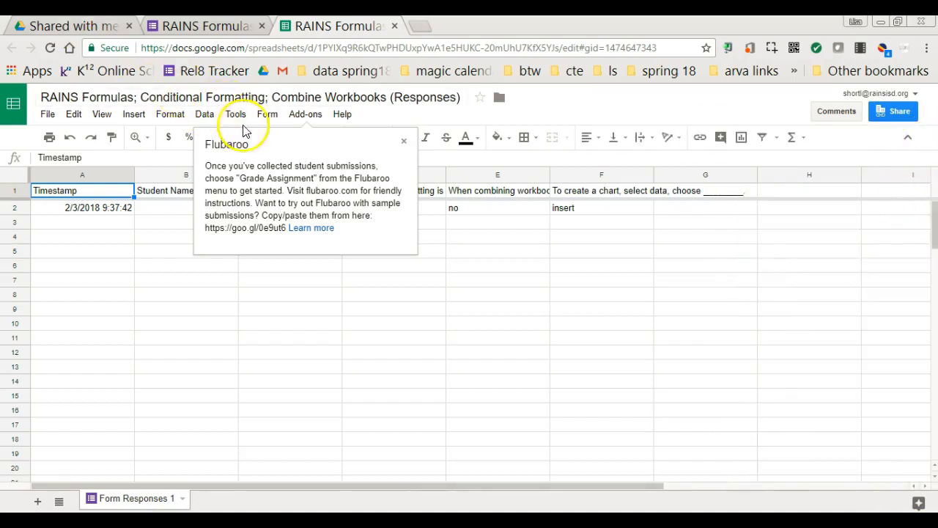
# Try to grade the assignment with Flubaroo and dismiss the resulting notification
pyautogui.click(297, 117)
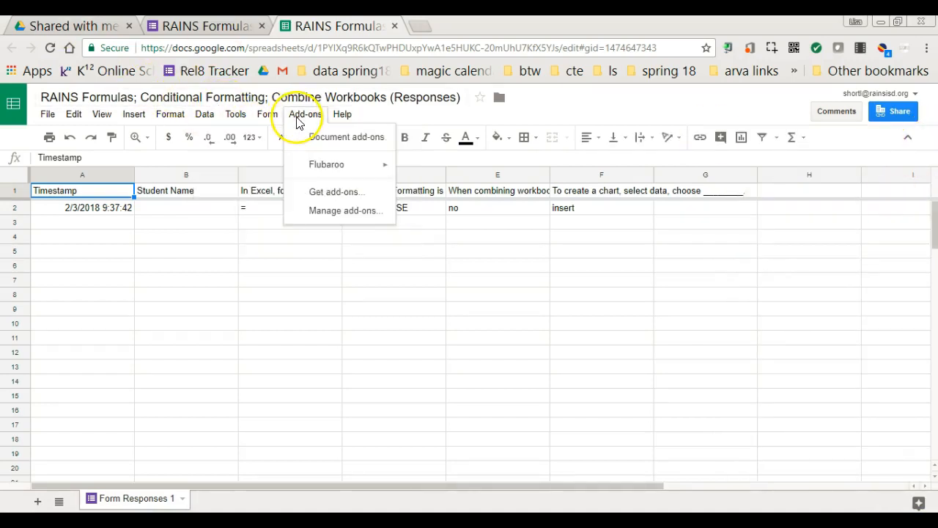
pyautogui.moveTo(327, 173)
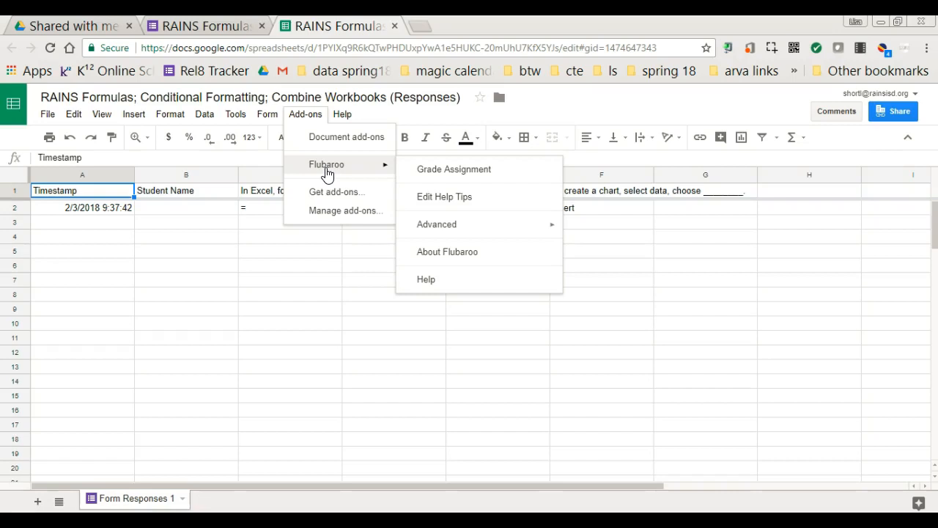
pyautogui.click(446, 173)
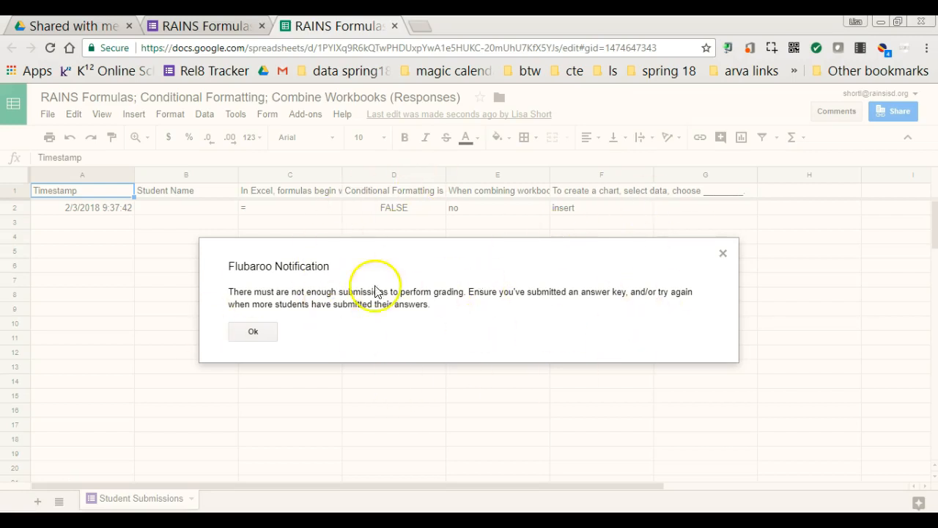
pyautogui.click(254, 333)
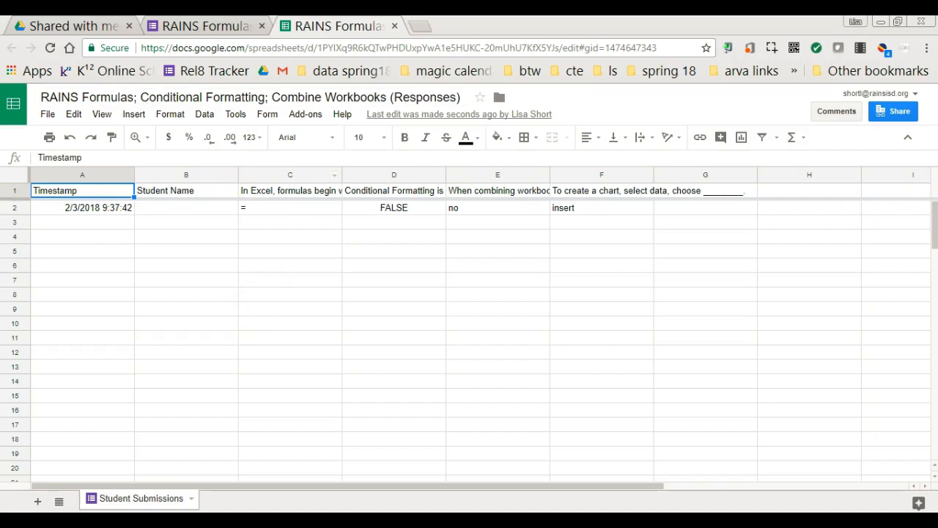
# Open the live preview of the quiz form and enter a sample student's full name in Student Name
pyautogui.click(187, 32)
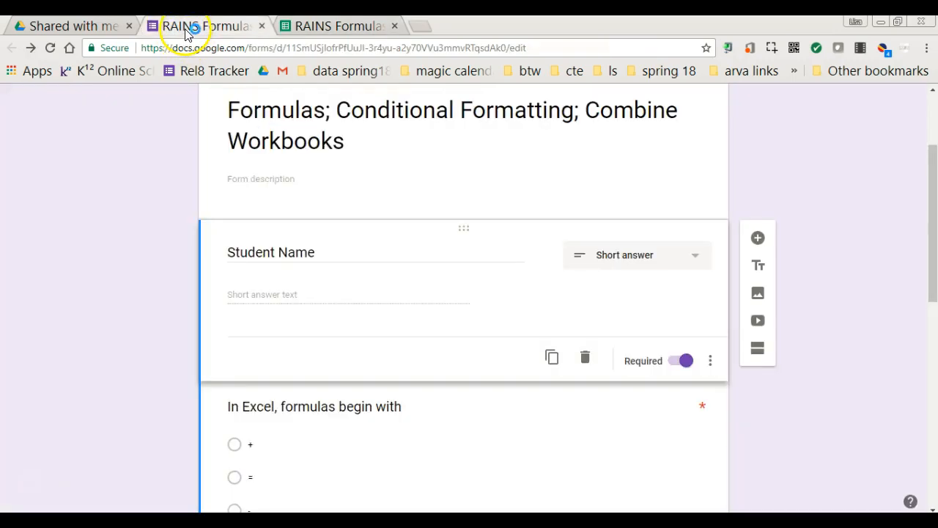
pyautogui.scroll(2, 632, 184)
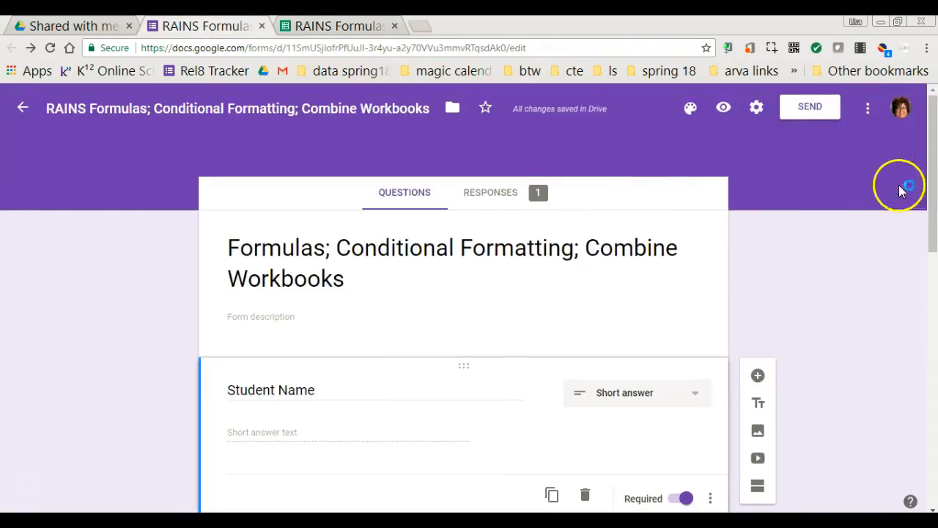
pyautogui.click(724, 110)
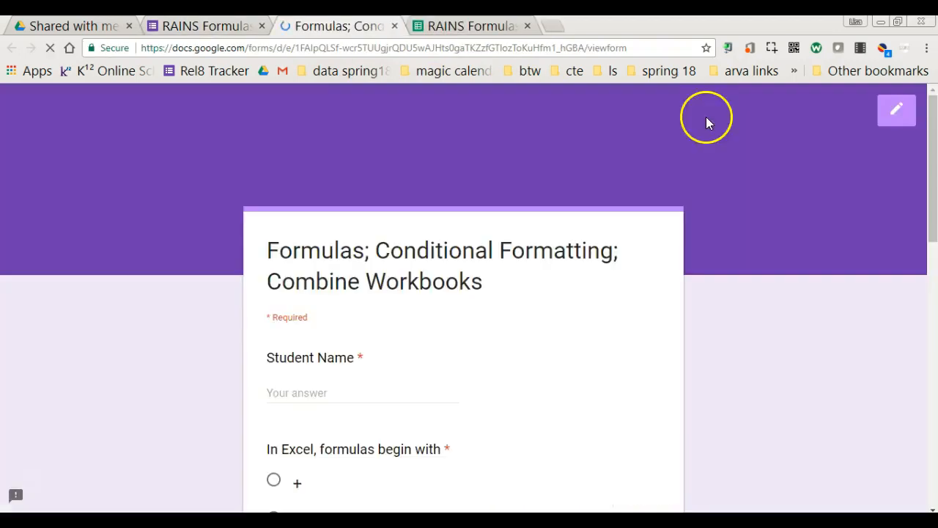
pyautogui.scroll(-1, 462, 253)
pyautogui.click(373, 325)
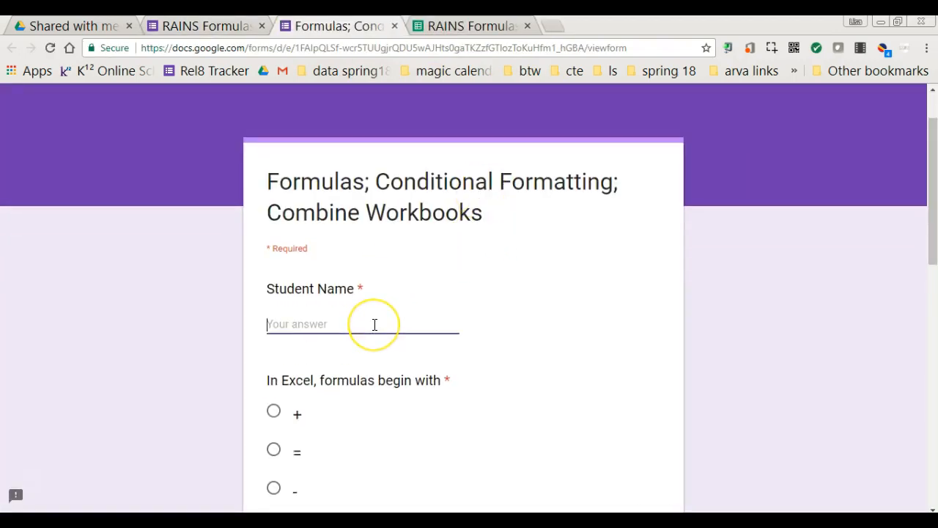
pyautogui.write('John S')
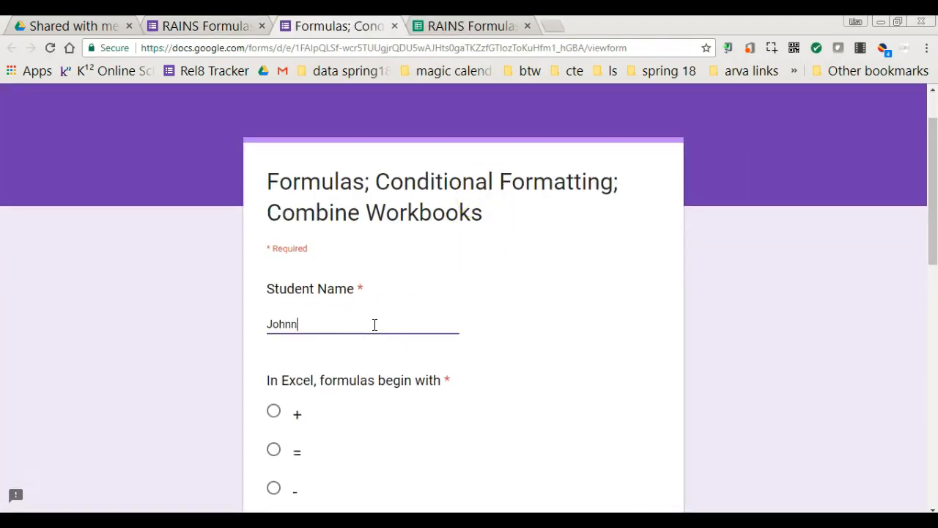
pyautogui.press('BackSpace')
pyautogui.write('Smioth')
pyautogui.scroll(-2, 348, 345)
# Answer the four quiz questions with +, True, no and insert, and submit the response
pyautogui.click(273, 268)
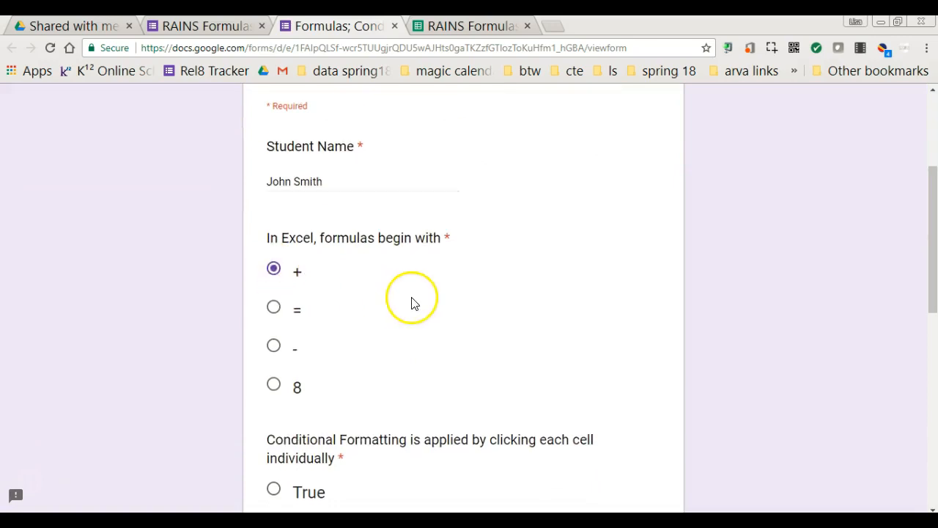
pyautogui.scroll(-2, 410, 303)
pyautogui.click(275, 360)
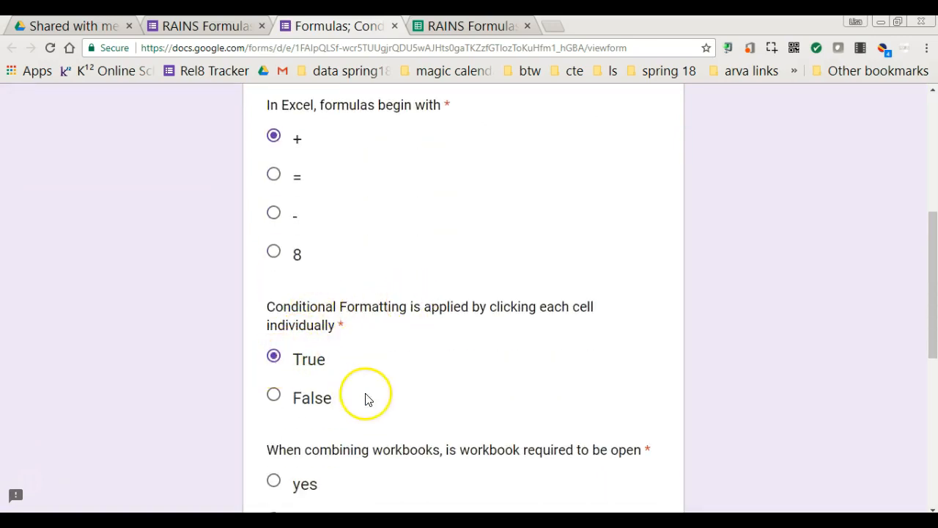
pyautogui.scroll(-2, 367, 399)
pyautogui.click(276, 382)
pyautogui.scroll(-2, 345, 384)
pyautogui.click(287, 413)
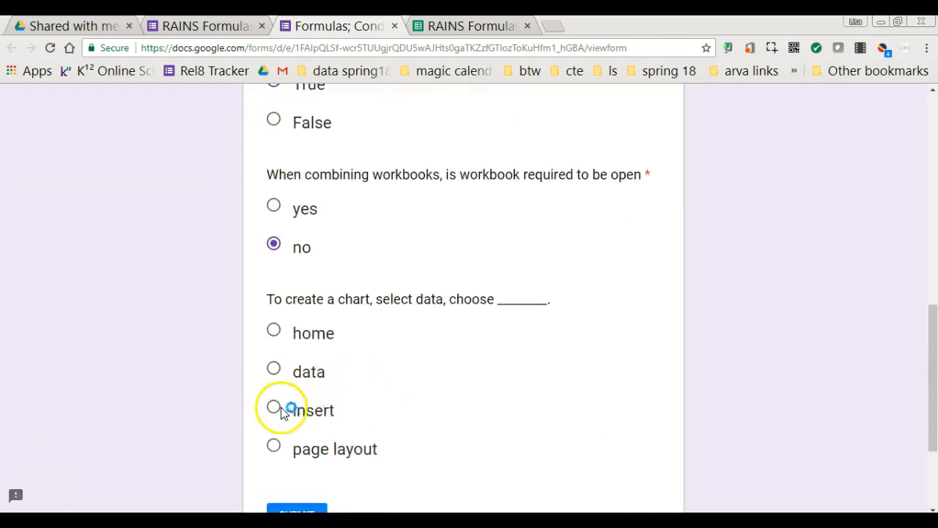
pyautogui.scroll(-1, 367, 417)
pyautogui.click(305, 446)
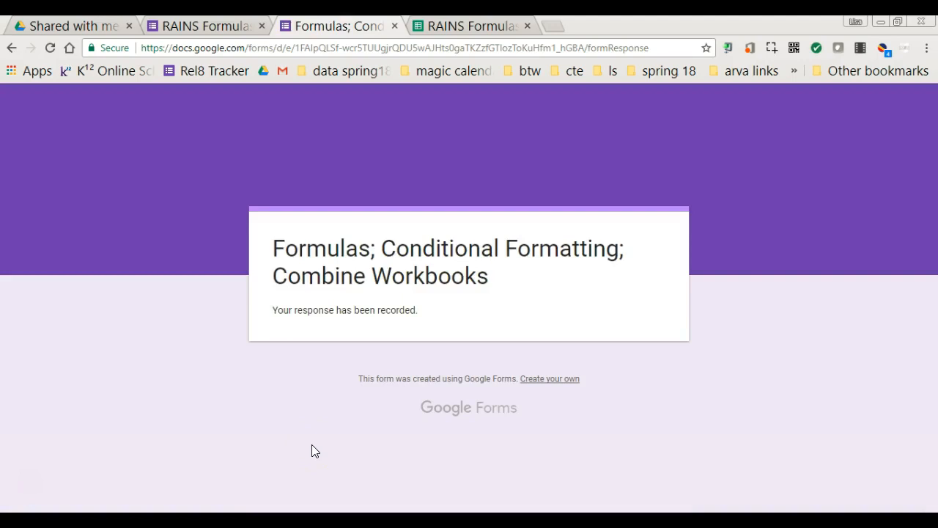
# Return to the responses spreadsheet and start Flubaroo's Grade Assignment on the student submissions
pyautogui.click(449, 26)
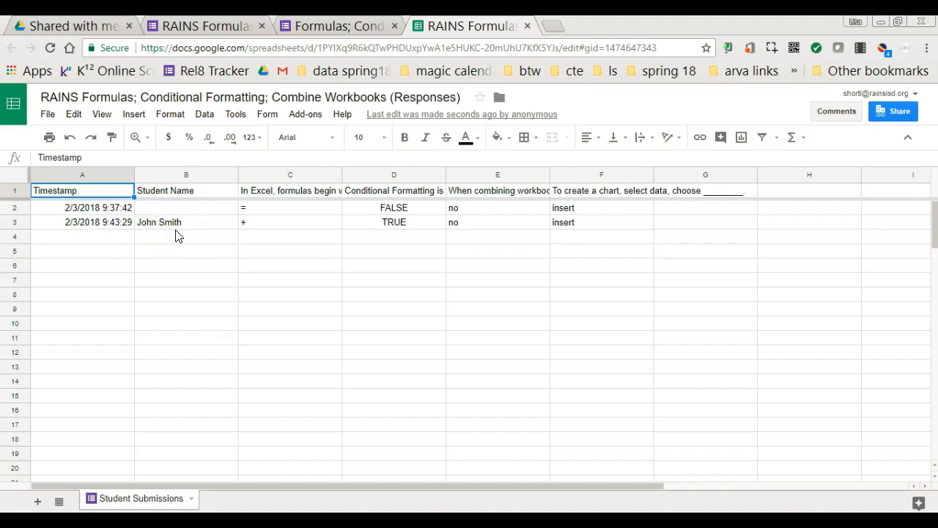
pyautogui.click(305, 119)
pyautogui.moveTo(335, 174)
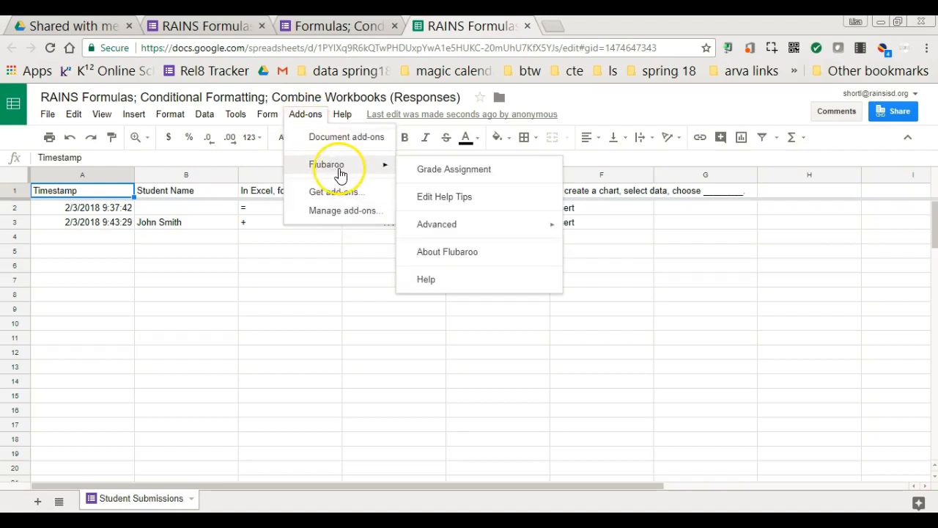
pyautogui.click(446, 179)
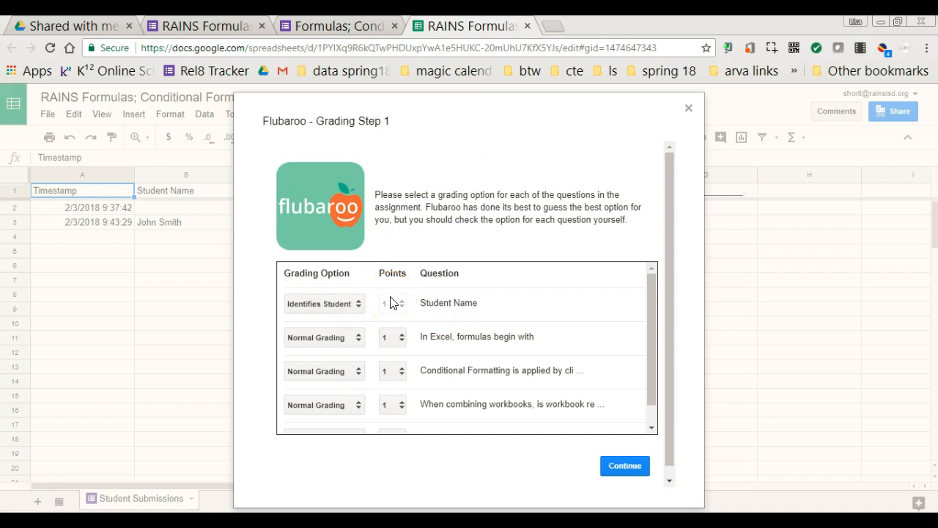
# Set the points for each of the four normally graded questions to 10 and continue to grading step 2
pyautogui.scroll(-1, 513, 322)
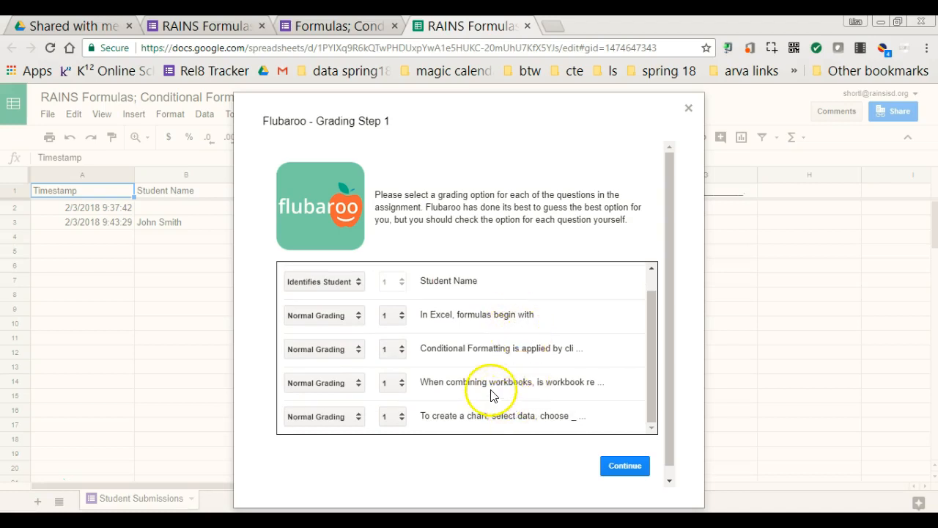
pyautogui.click(390, 317)
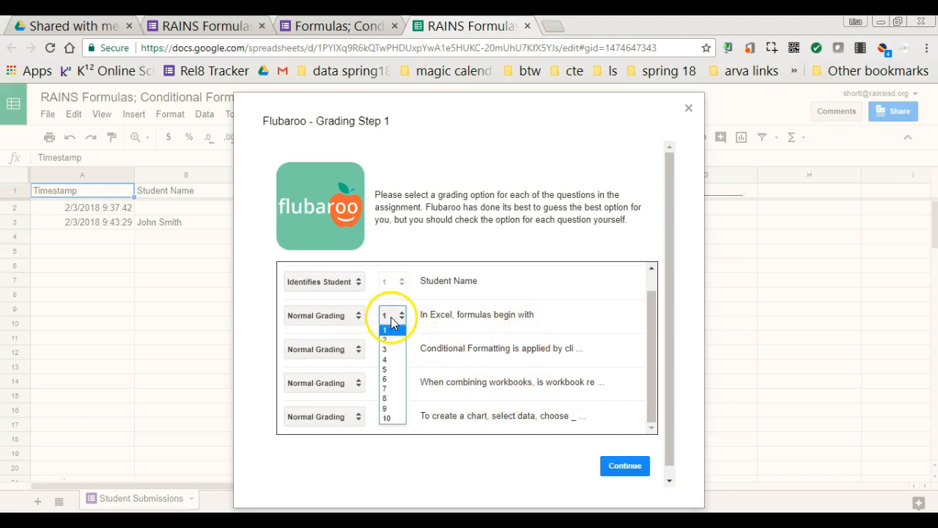
pyautogui.click(387, 418)
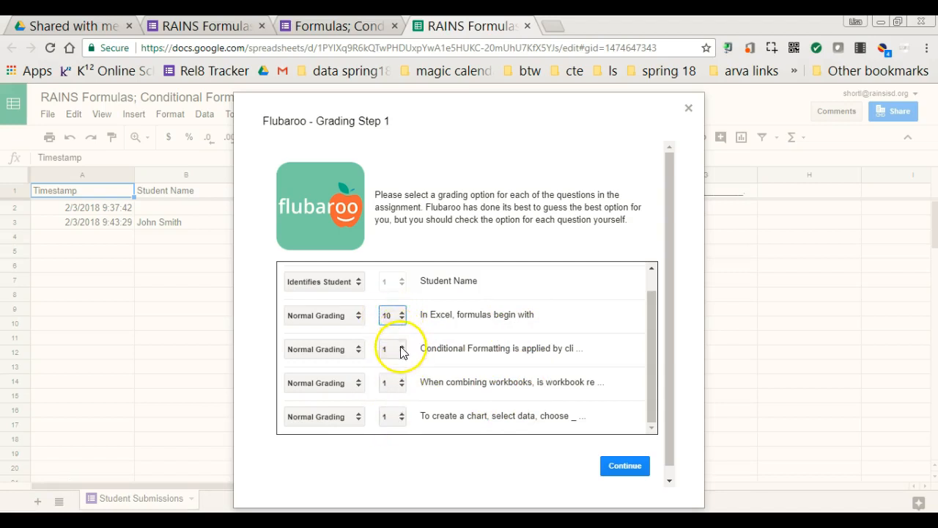
pyautogui.click(394, 357)
pyautogui.click(391, 449)
pyautogui.click(387, 382)
pyautogui.click(401, 492)
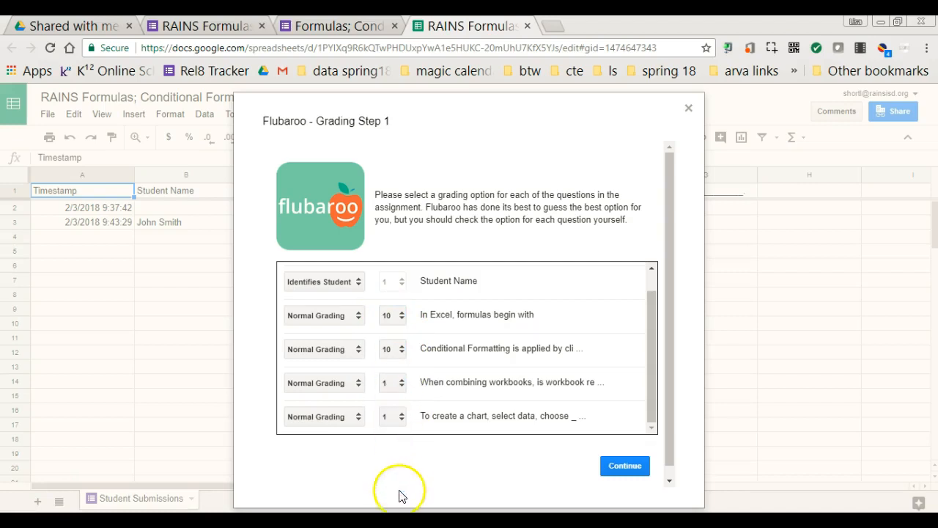
pyautogui.click(387, 383)
pyautogui.click(393, 486)
pyautogui.click(386, 416)
pyautogui.click(389, 410)
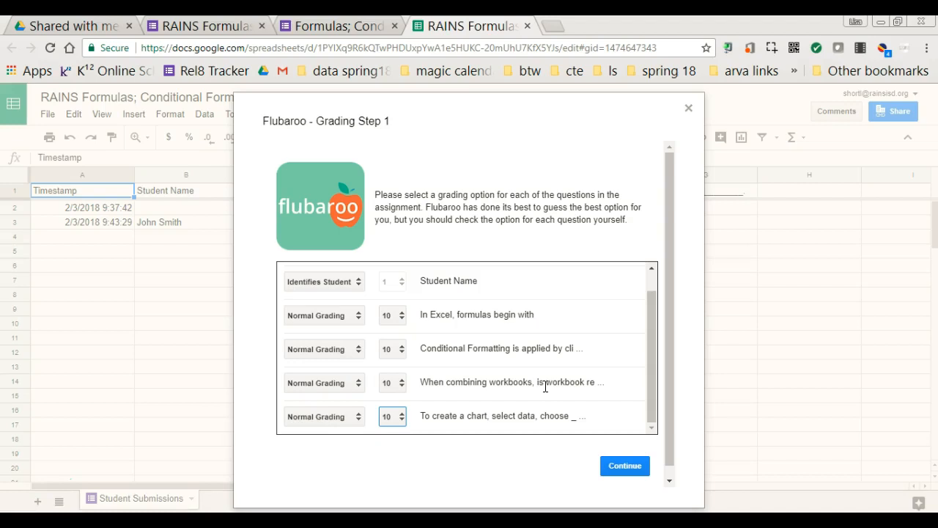
pyautogui.click(626, 467)
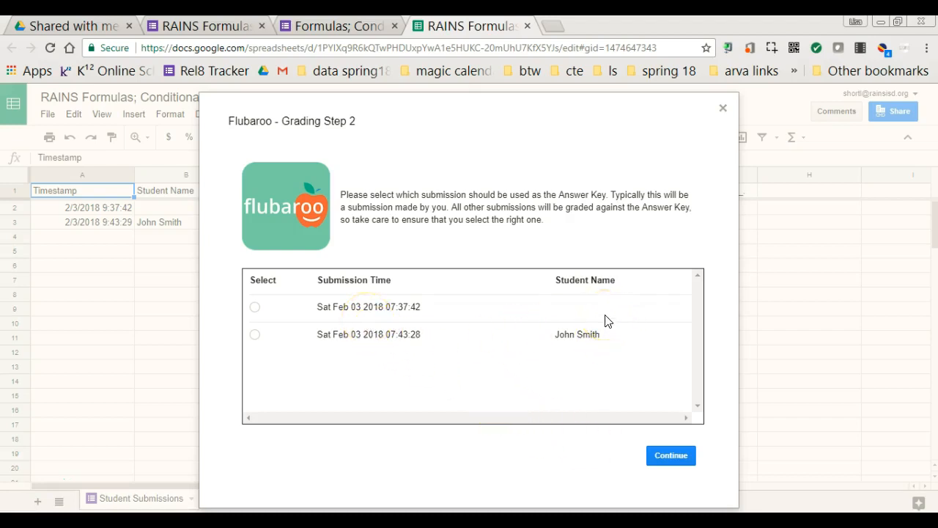
# Use the unnamed Sat Feb 03 2018 07:37:42 submission as the answer key, run the grading and close the completion notice
pyautogui.click(254, 307)
pyautogui.click(670, 456)
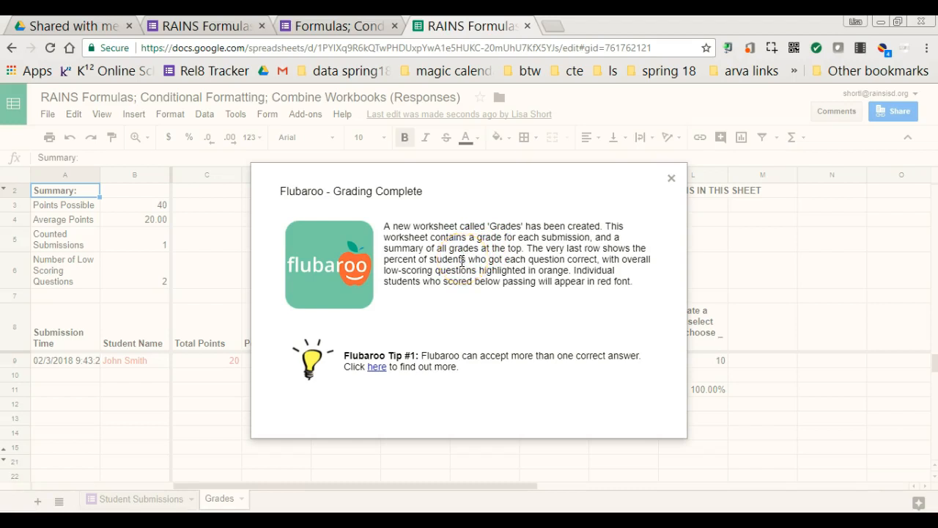
pyautogui.click(671, 179)
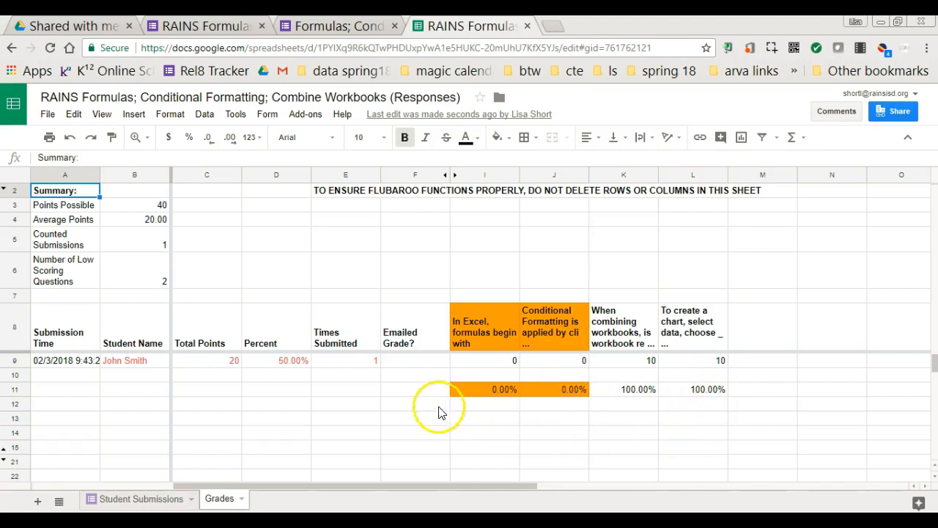
# Compare the answers in the Student Submissions sheet with the scores in the Grades sheet
pyautogui.click(119, 502)
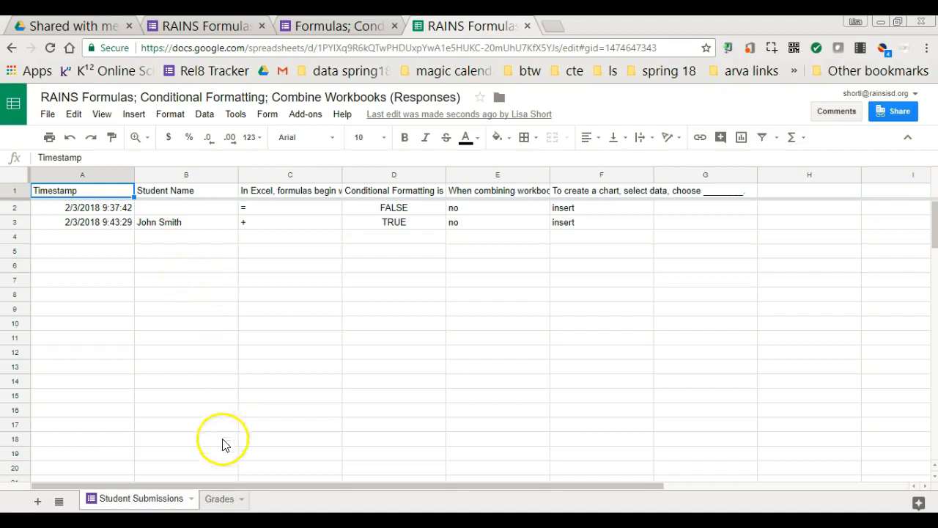
pyautogui.click(220, 500)
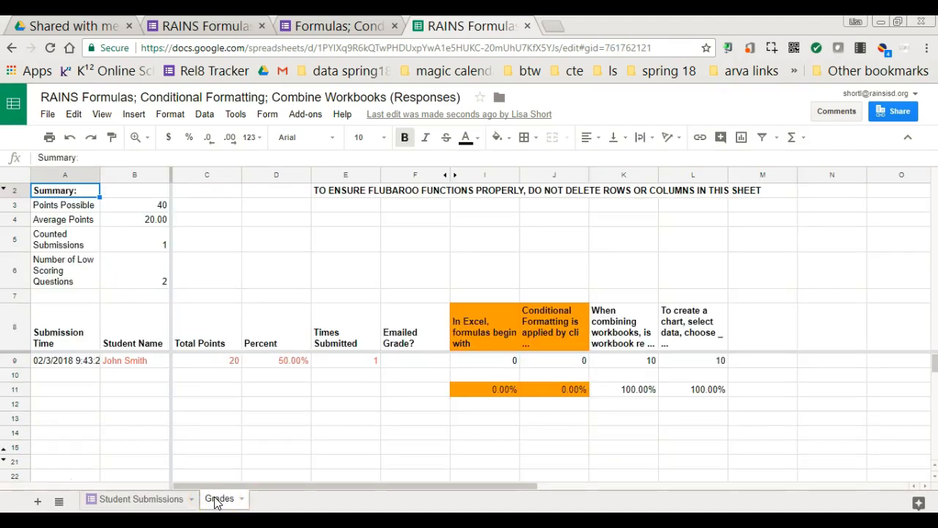
pyautogui.click(464, 28)
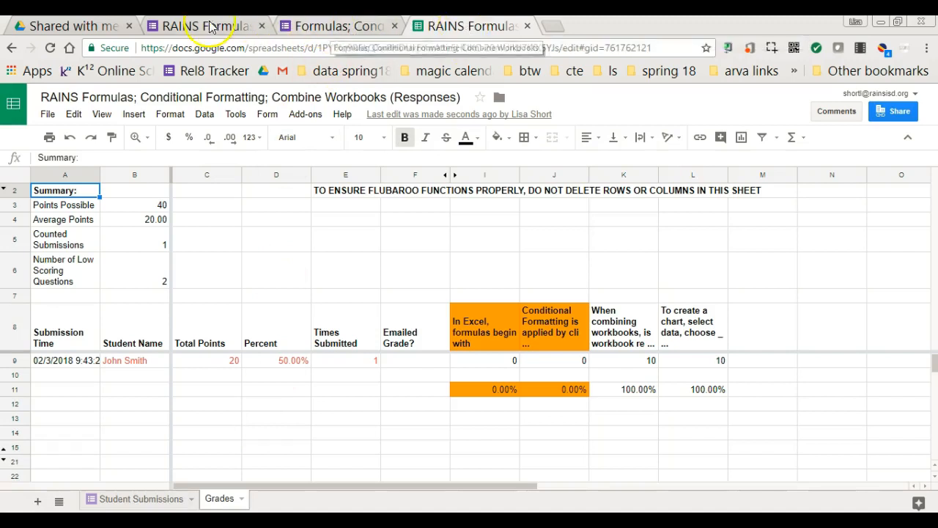
pyautogui.click(443, 34)
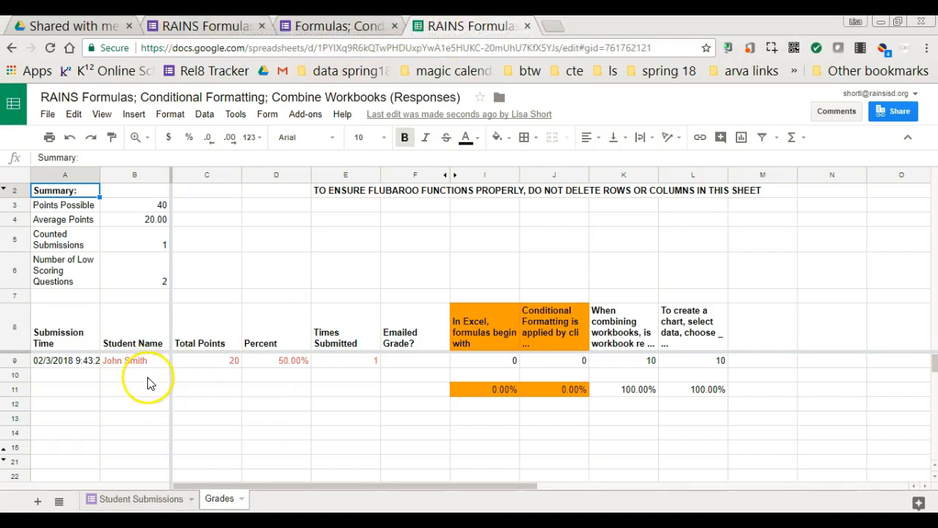